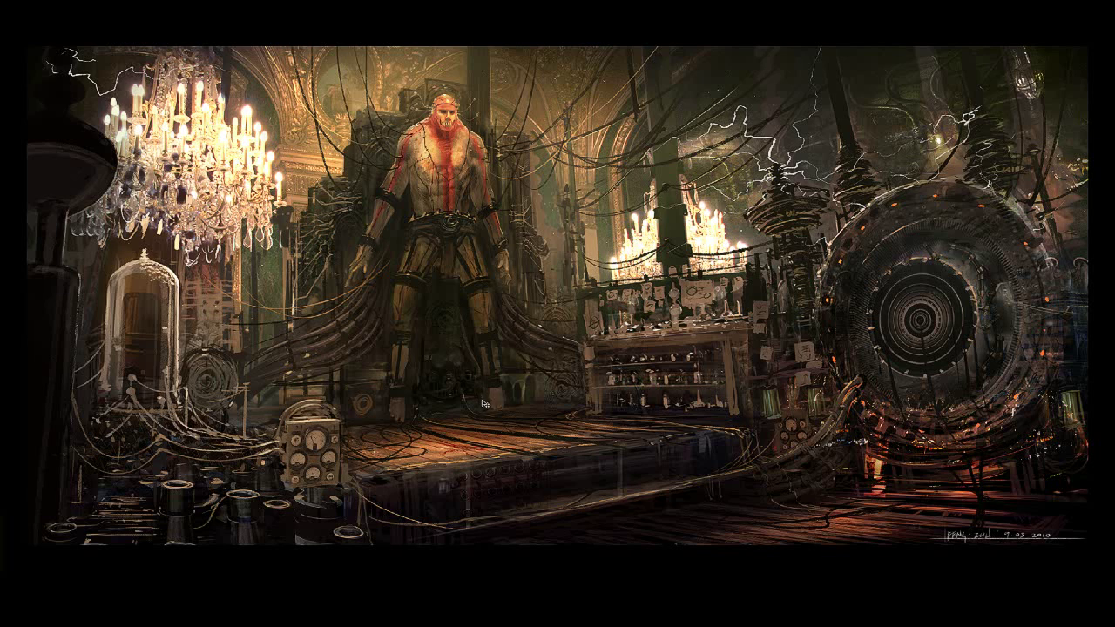
- Examine the finished set painting up close, covering the stitched central figure from head to belt and the cables around it
key(ctrl+plus)
drag(443, 319, 571, 345)
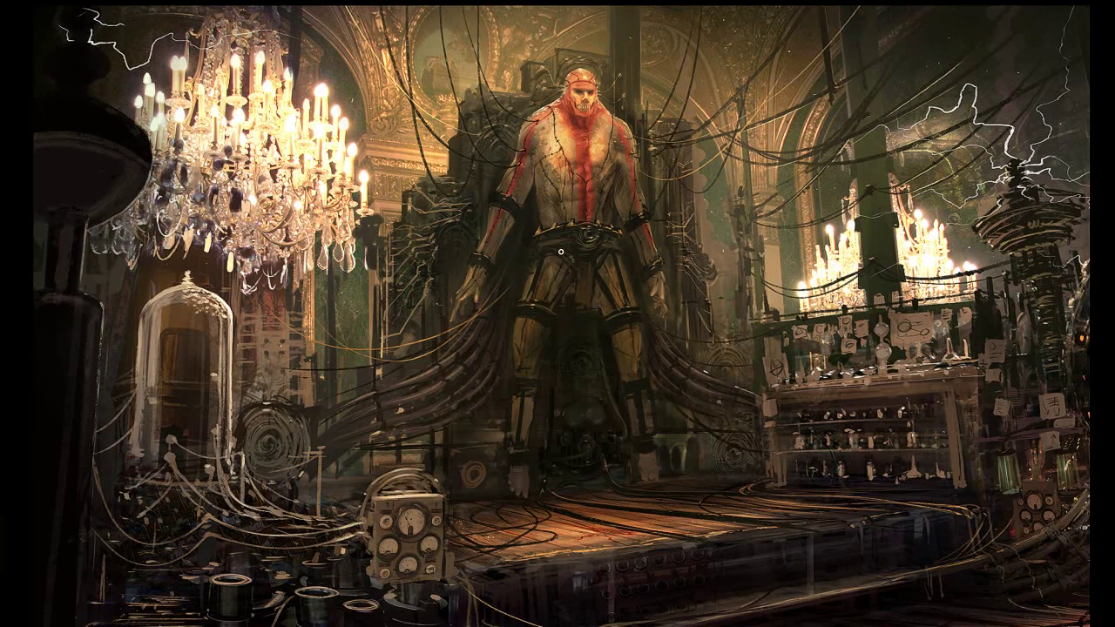
scroll(558, 252, up, 2)
scroll(569, 297, up, 3)
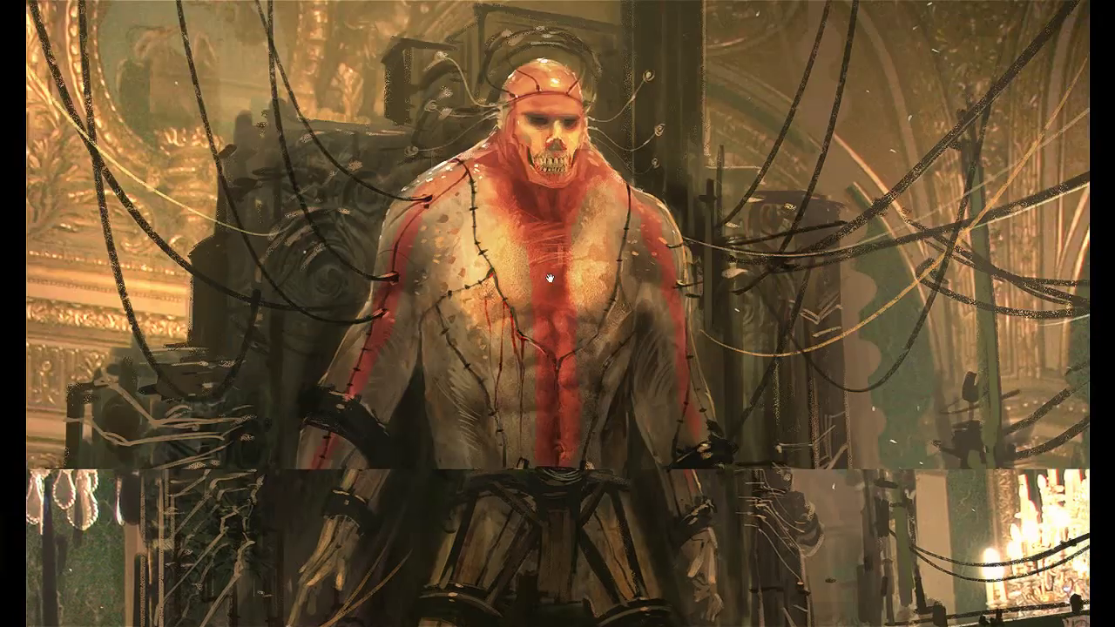
scroll(550, 278, up, 2)
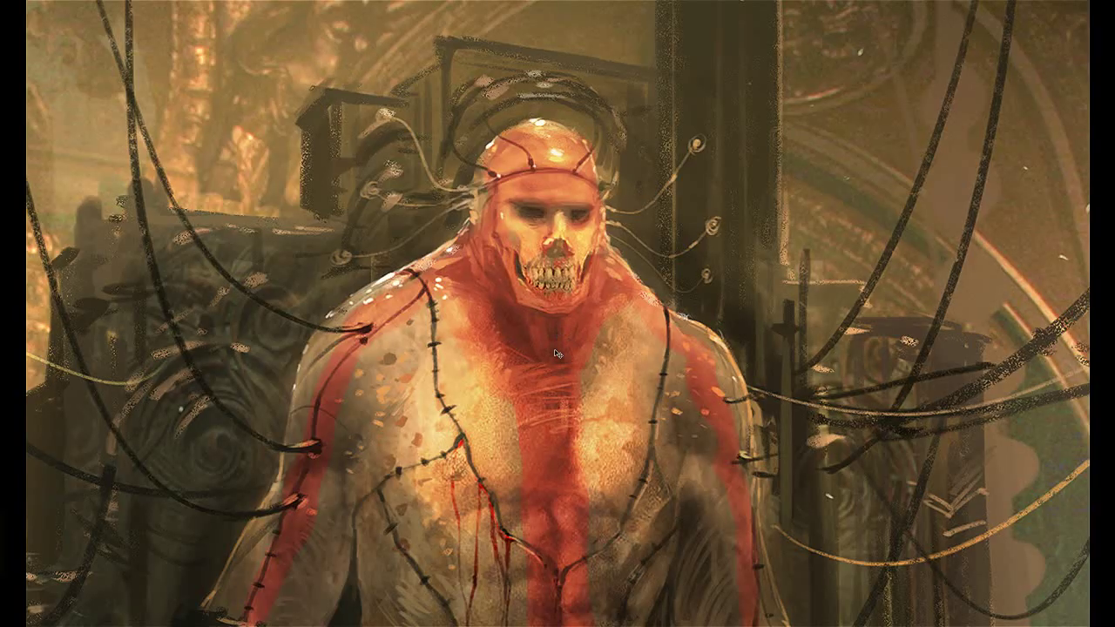
drag(523, 437, 536, 481)
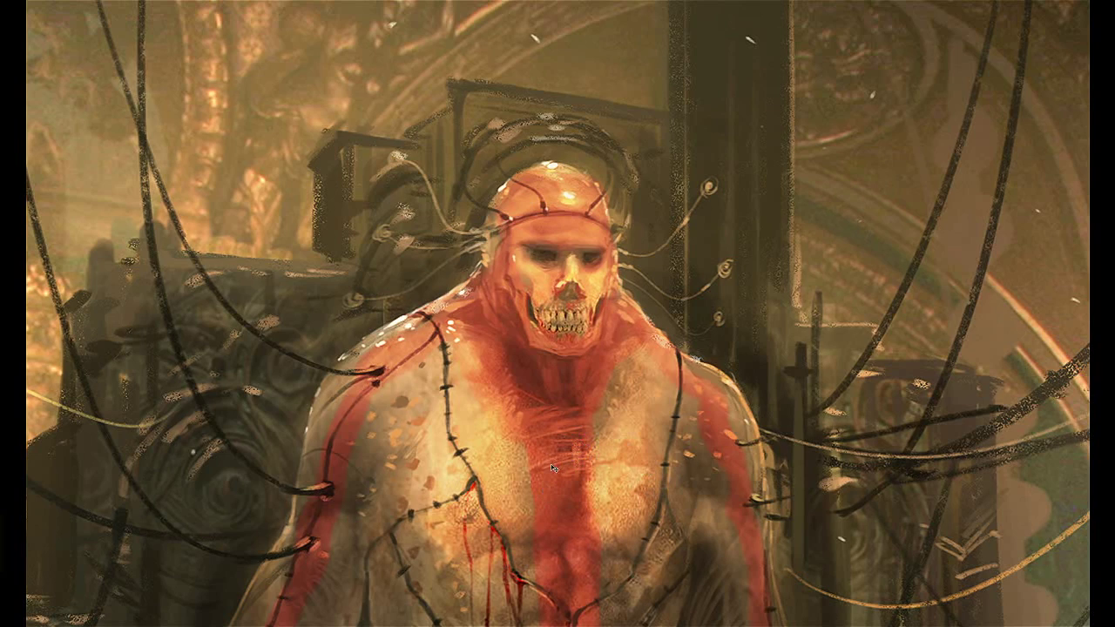
drag(548, 504, 557, 316)
drag(543, 525, 550, 312)
drag(532, 500, 545, 423)
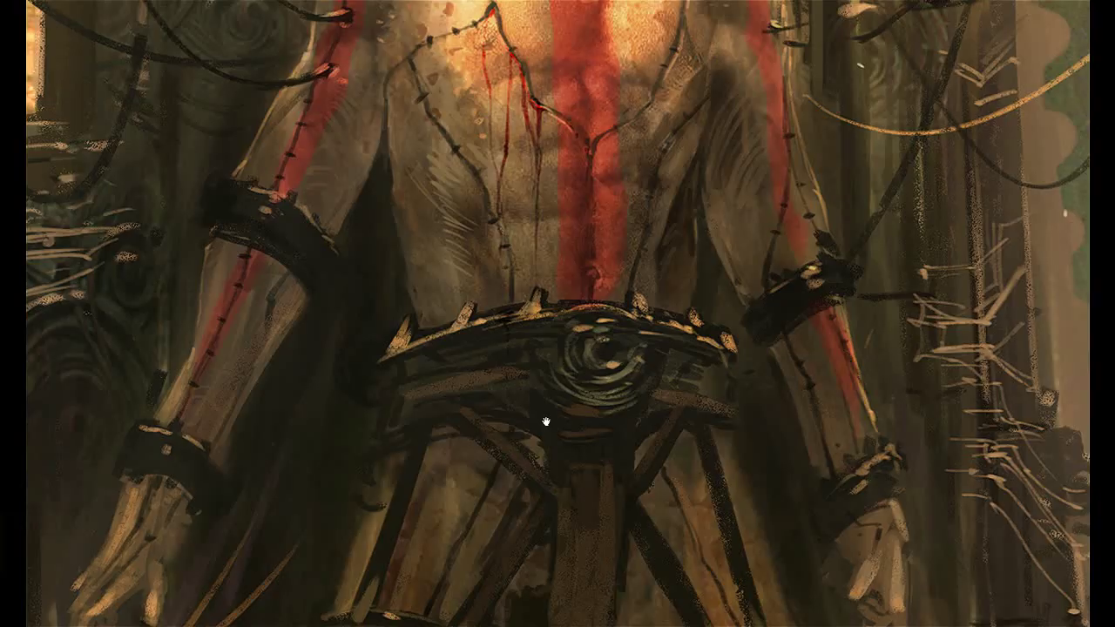
drag(554, 148, 563, 462)
drag(395, 300, 398, 358)
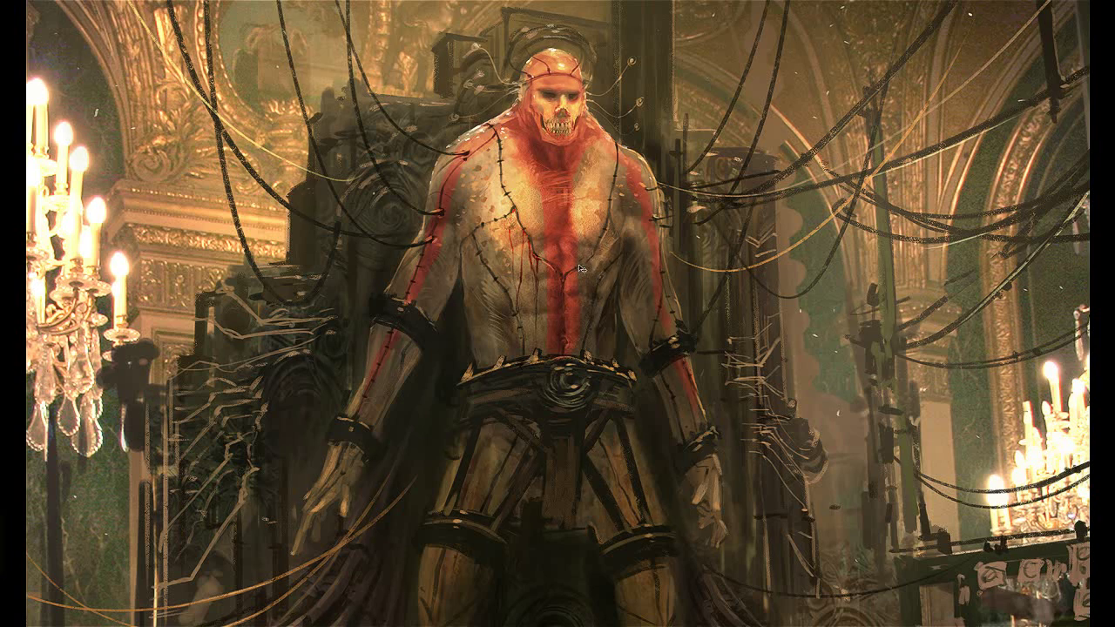
key(z)
click(516, 209)
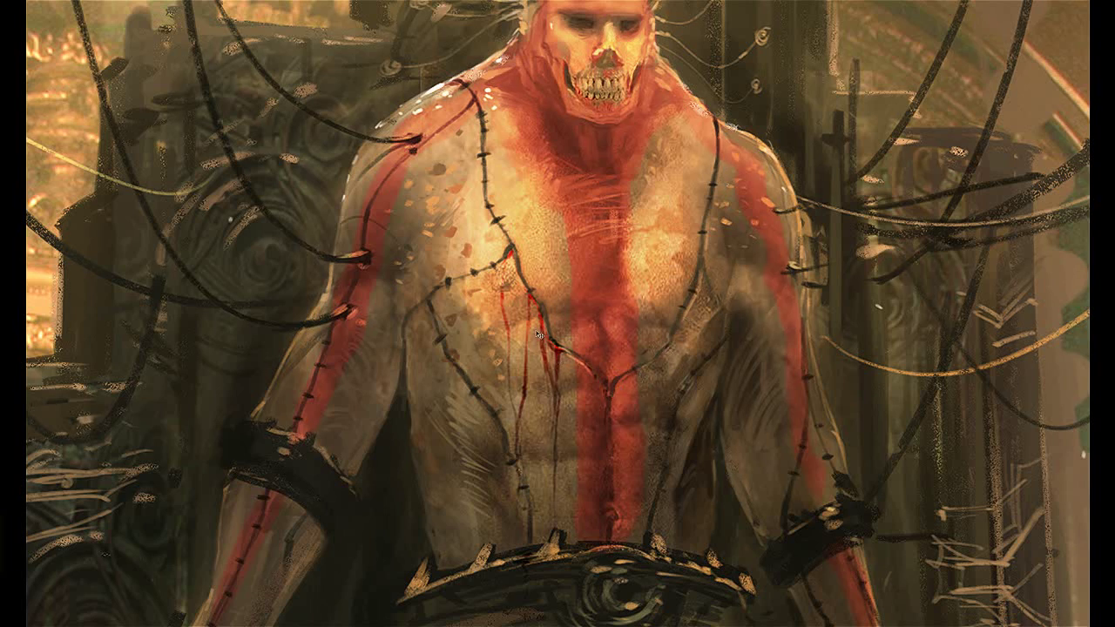
drag(552, 565, 548, 443)
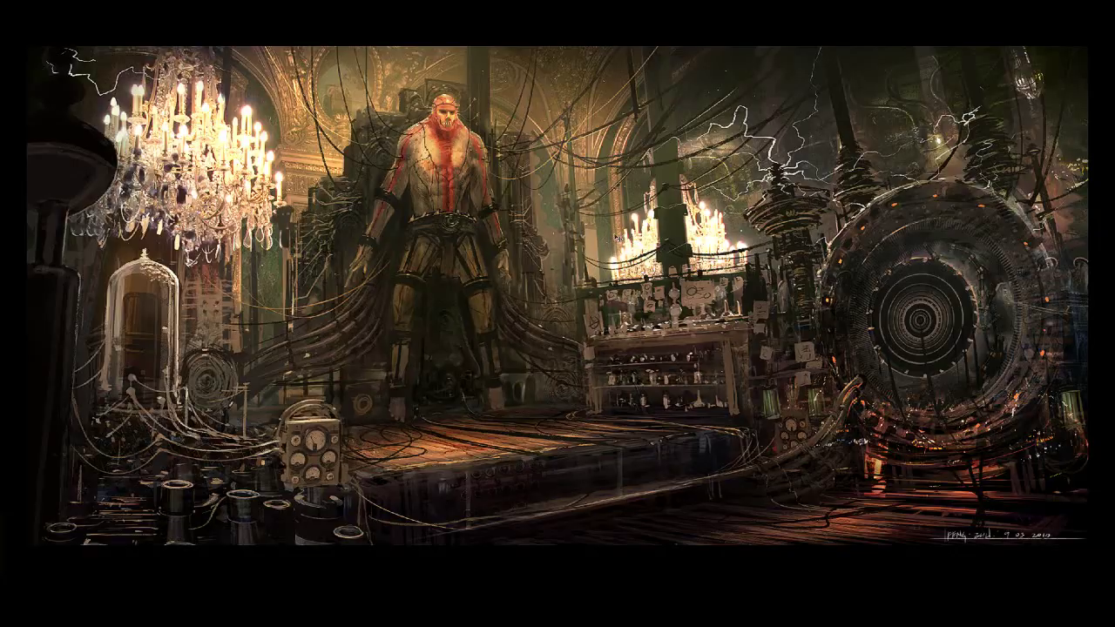
- Close the finished painting fzd_setdesign_01.jpg and enlarge the working file fzd_setdesign_01a.psd to 66.7%
key(f)
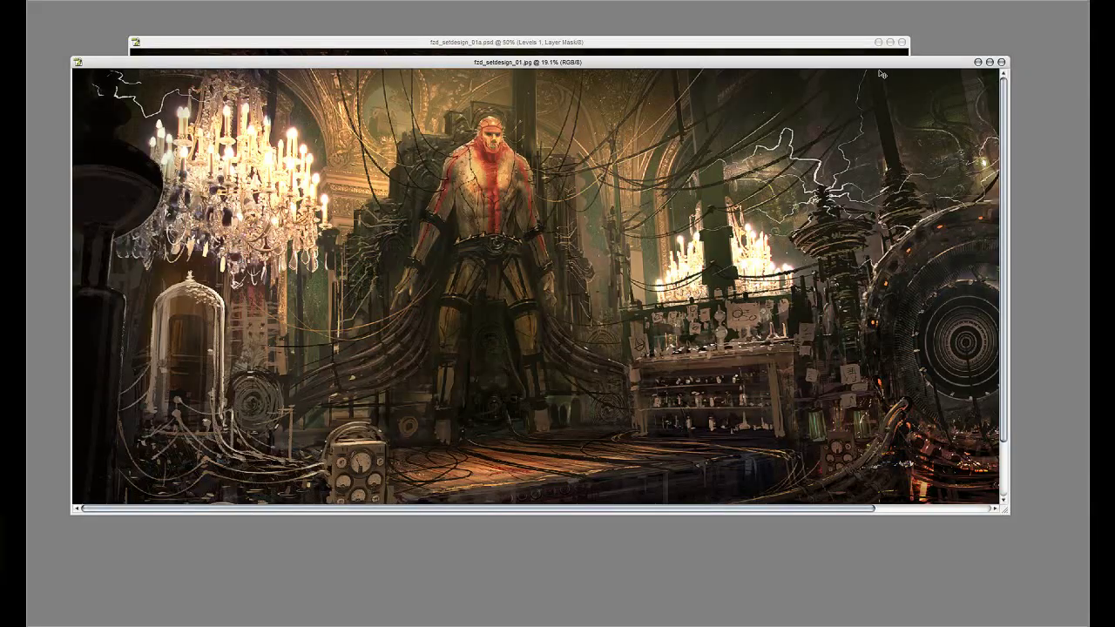
click(1001, 62)
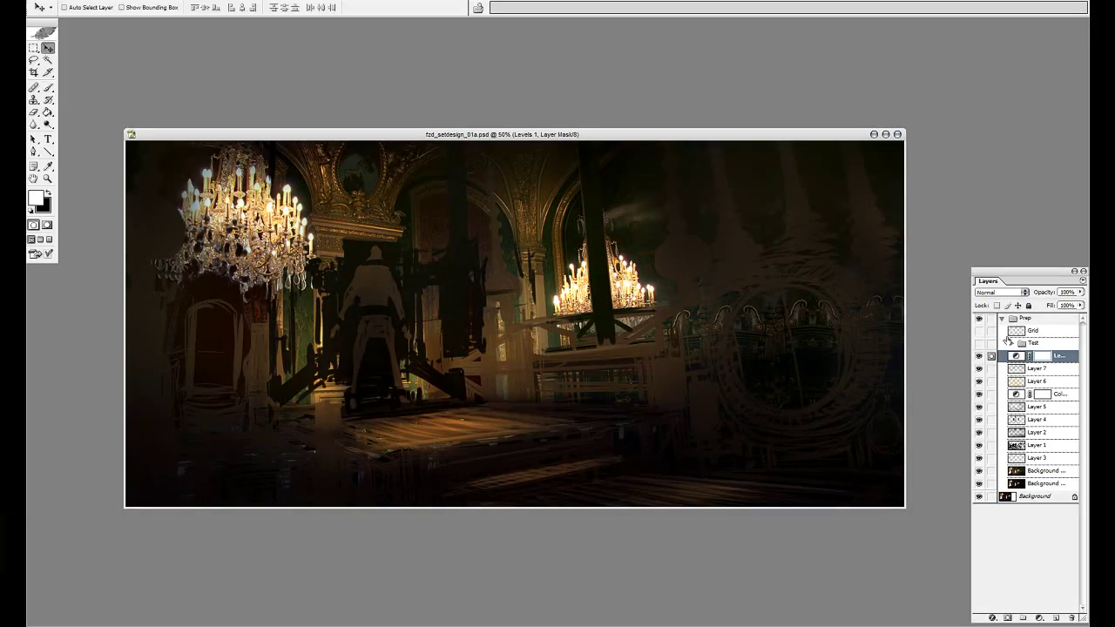
key(ctrl+plus)
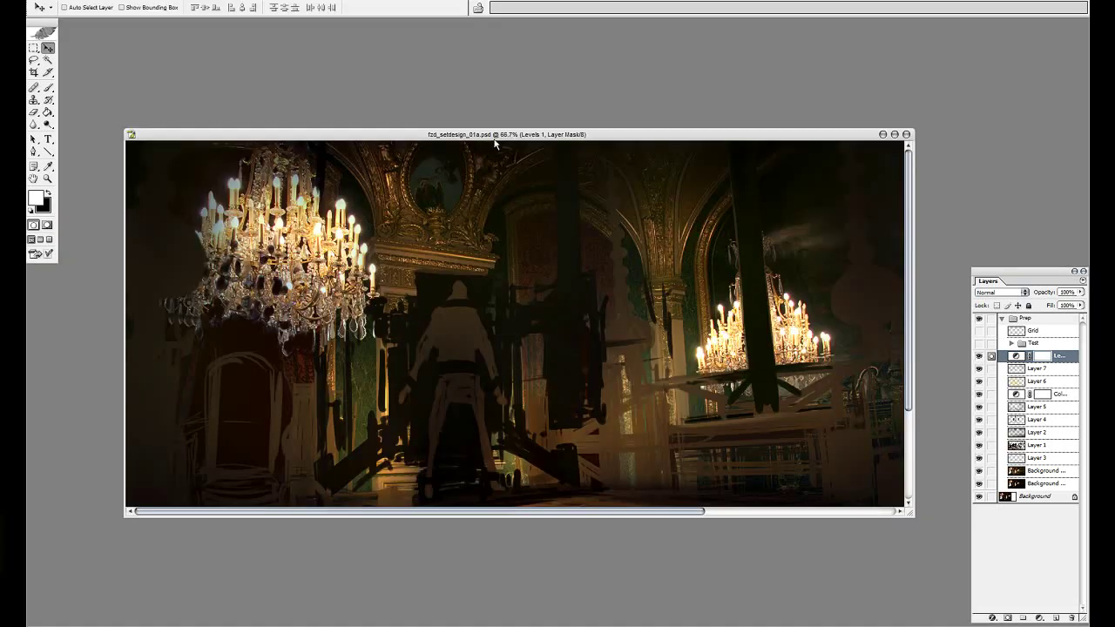
drag(492, 136, 490, 129)
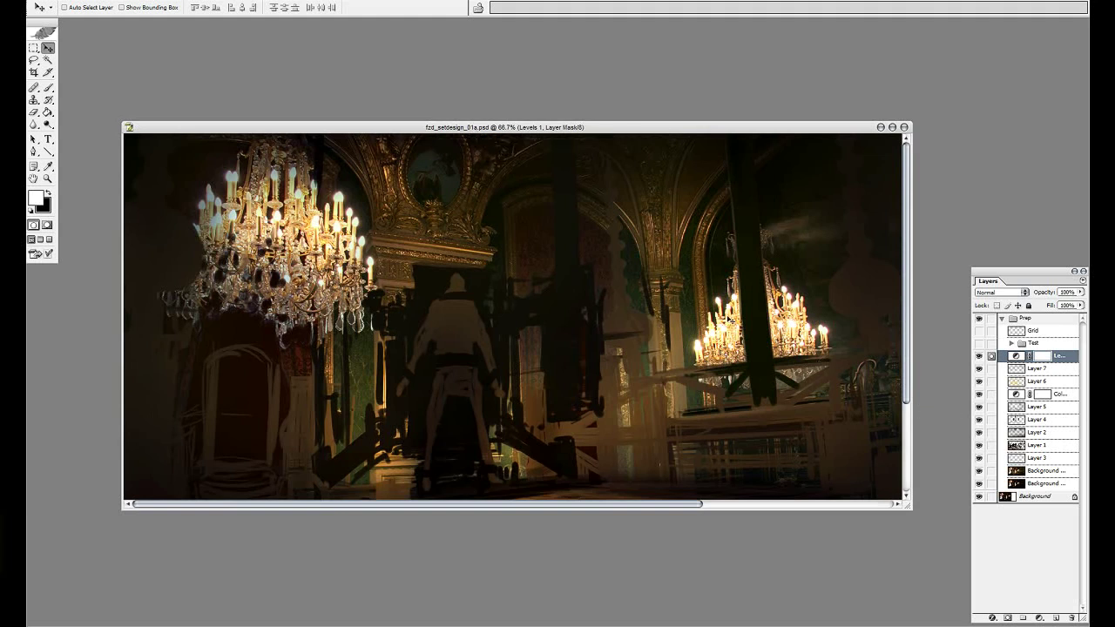
key(ctrl+o)
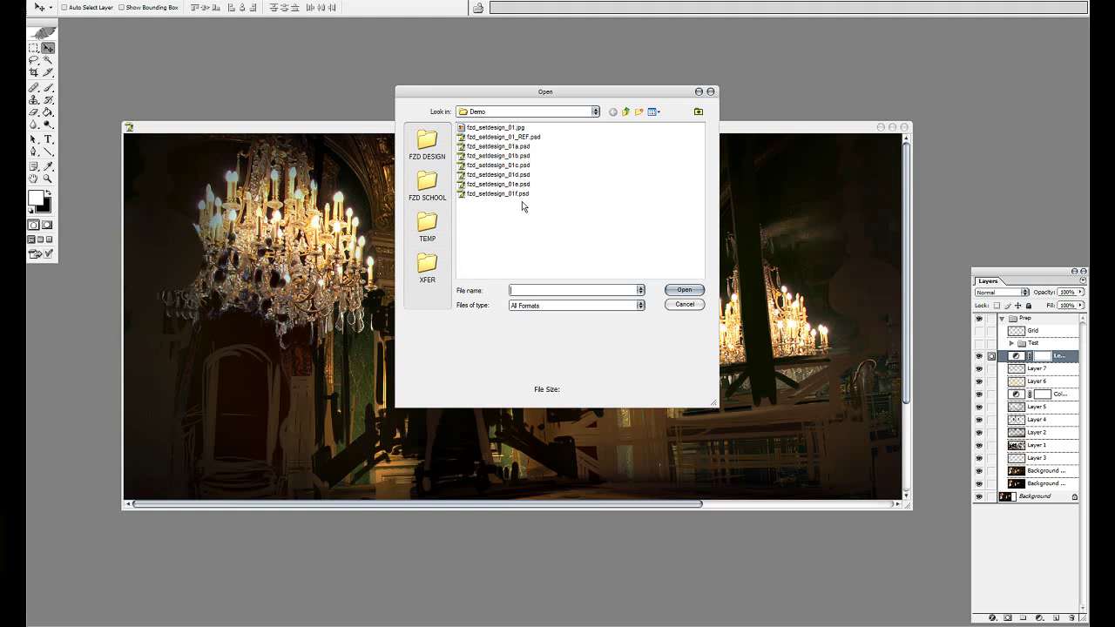
click(684, 305)
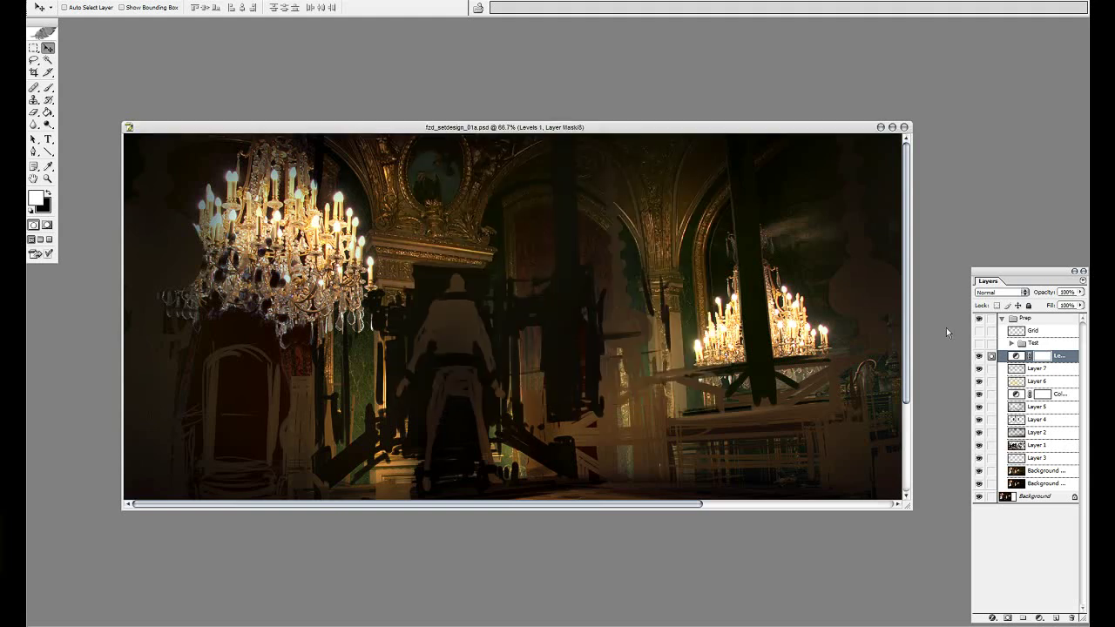
- Hide every layer above the locked Background in the Prep group and show the original photo full screen without panels
drag(979, 357, 979, 486)
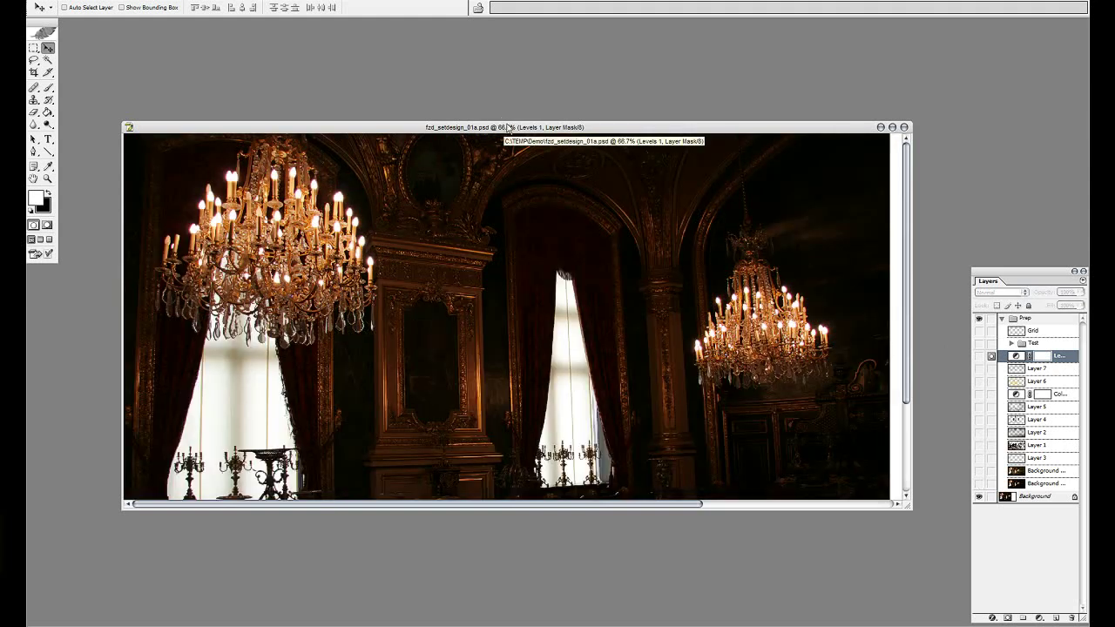
key(f)
key(f)
key(Tab)
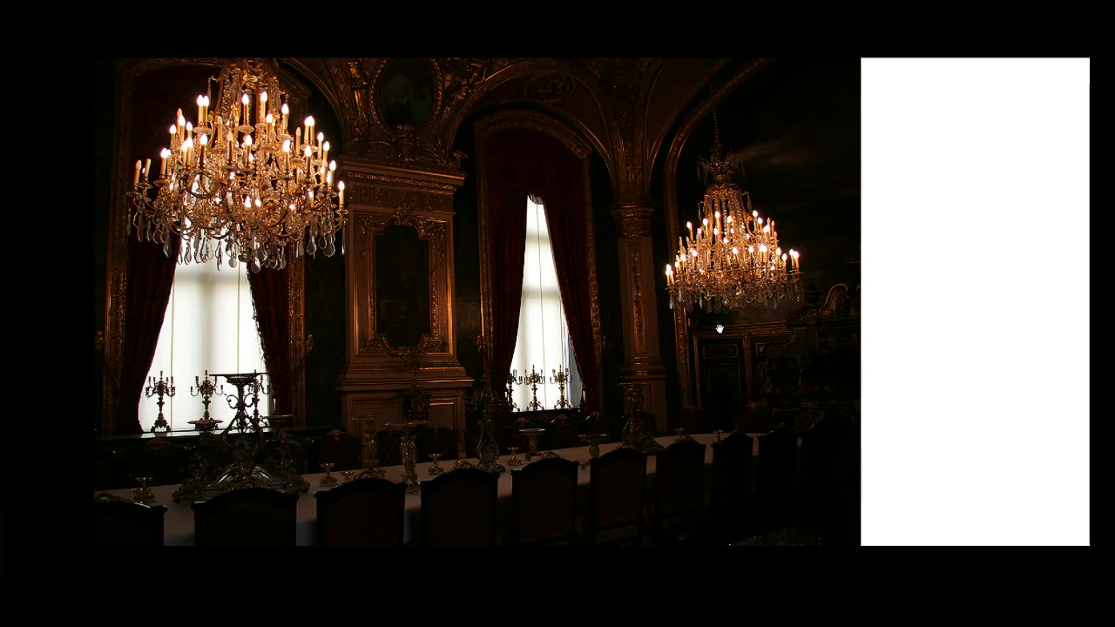
- Examine the original interior photo, including its chandeliers, curtained windows, dining table and the blank canvas area beside it
key(ctrl+plus)
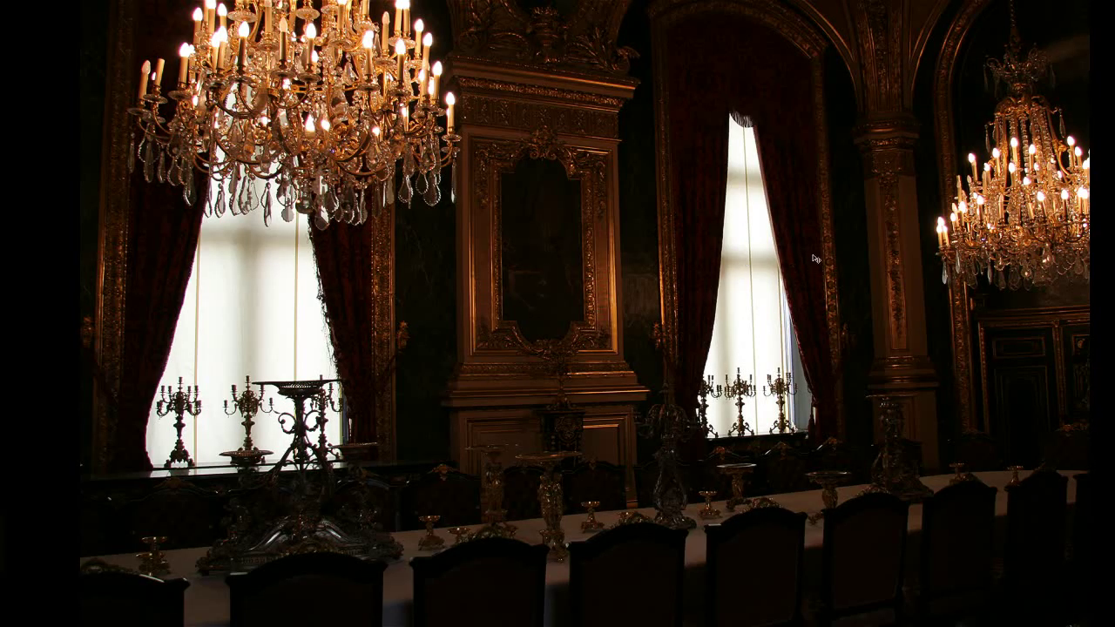
drag(514, 218, 554, 332)
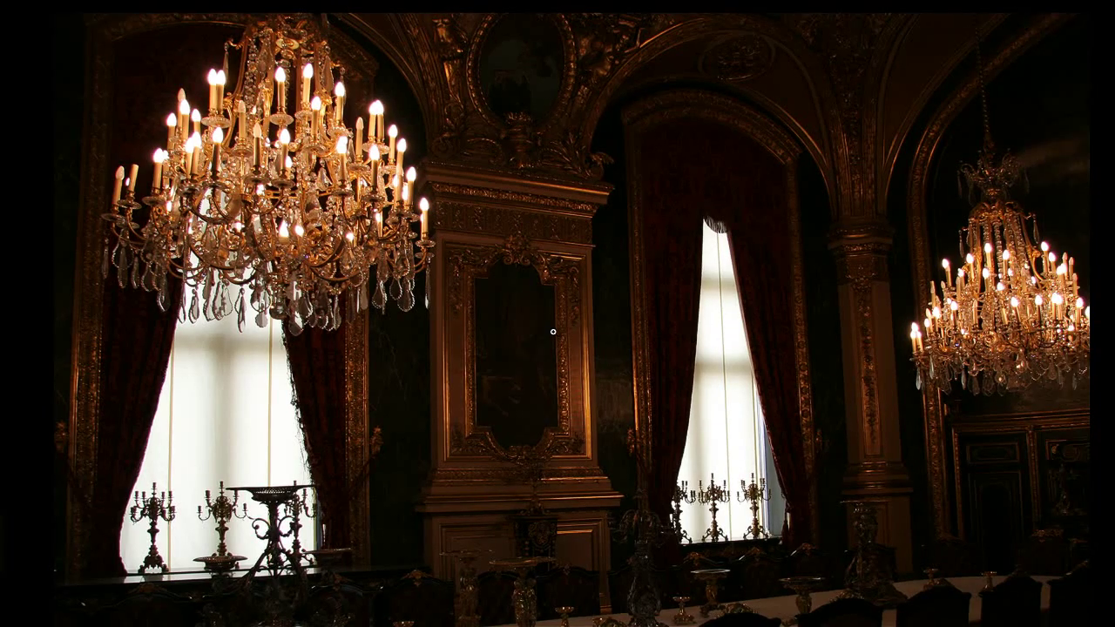
scroll(527, 317, up, 3)
scroll(489, 278, down, 5)
scroll(677, 321, down, 2)
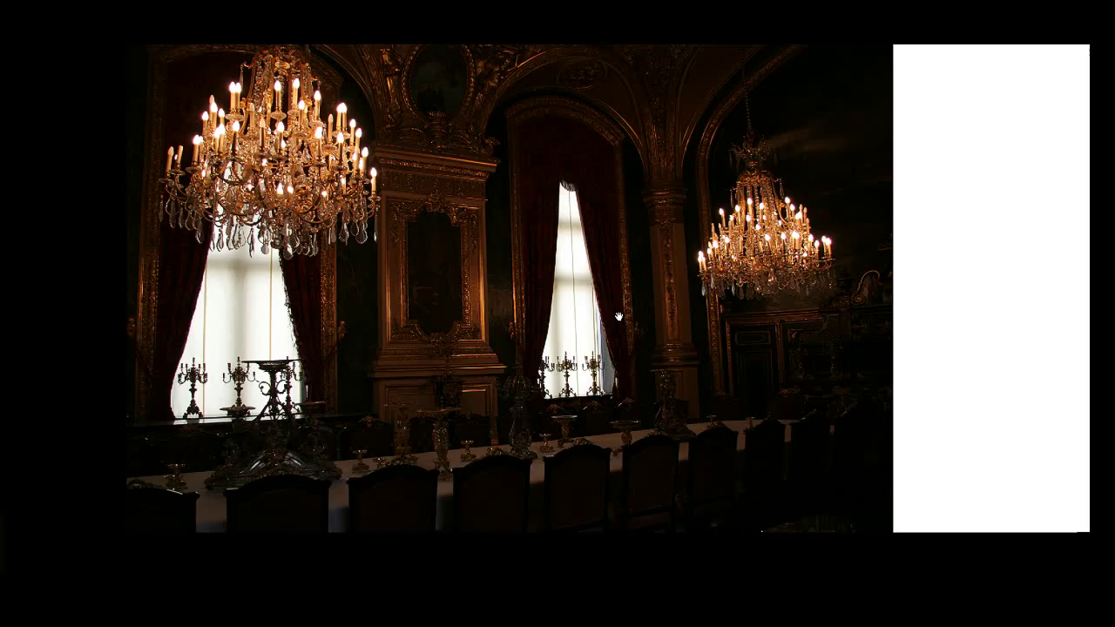
drag(618, 316, 615, 330)
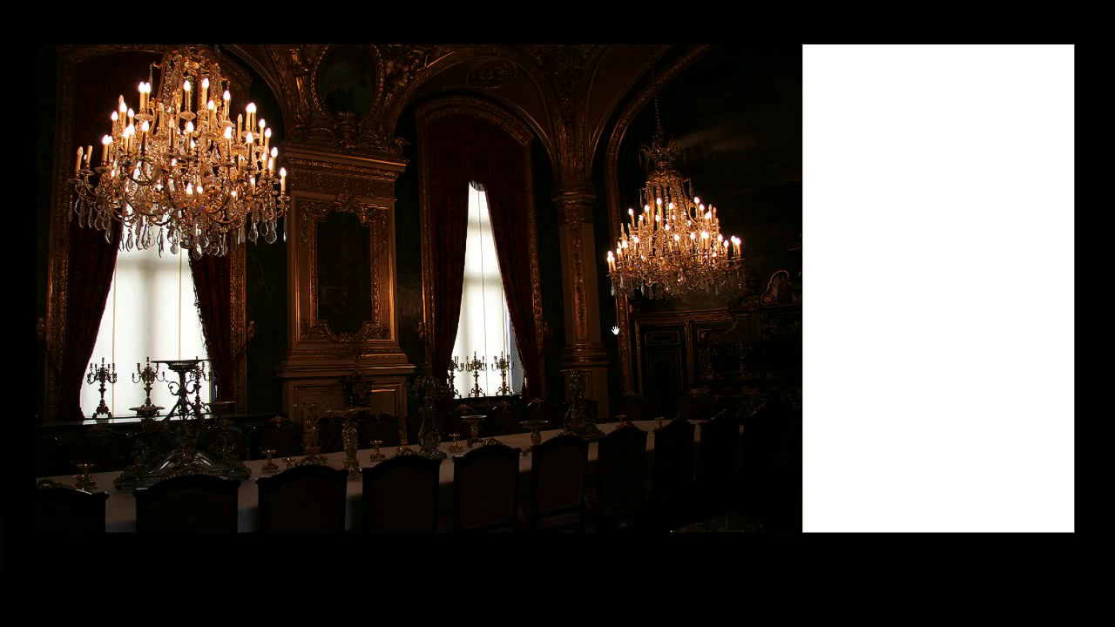
scroll(620, 320, left, 1)
scroll(625, 309, up, 1)
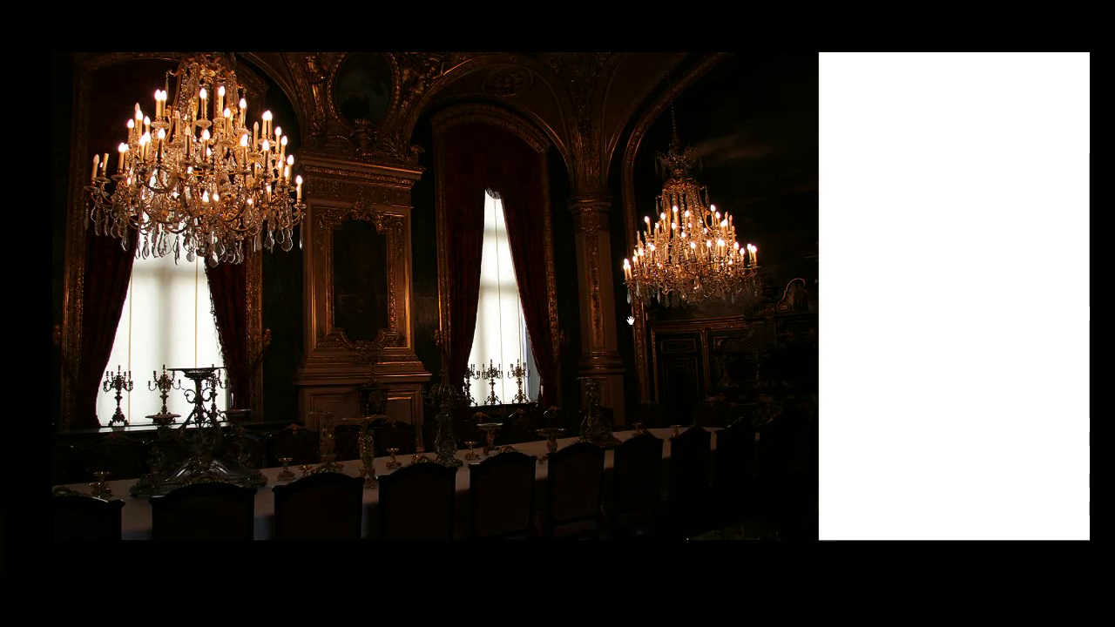
scroll(610, 318, right, 1)
drag(592, 316, 597, 313)
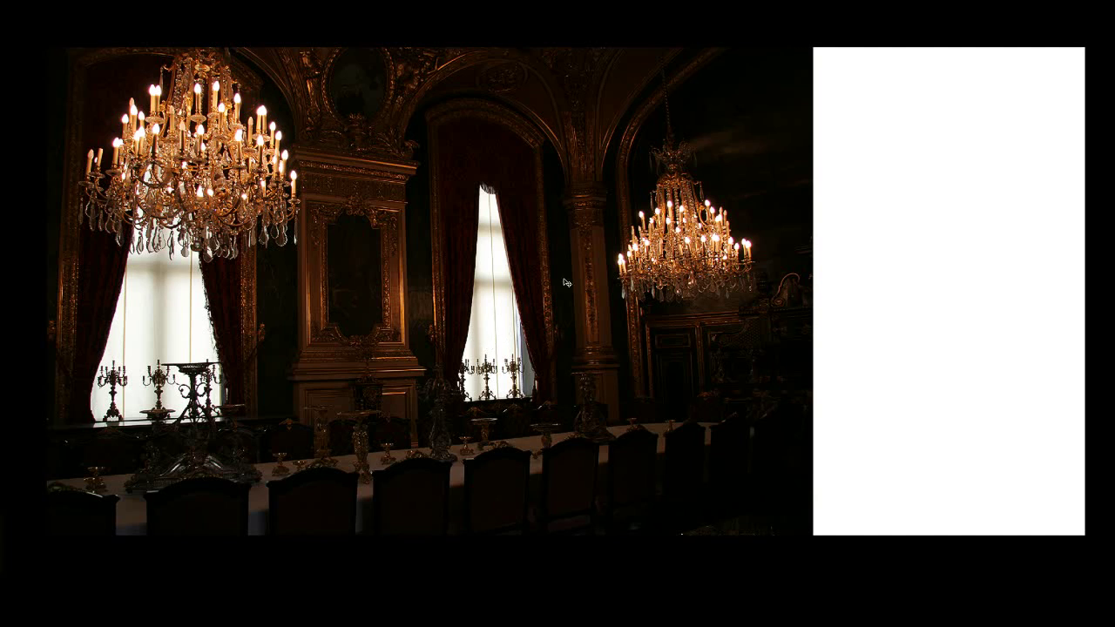
- Show the lowest background copy layer, directly above the locked Background, to fill the blank canvas area with the extended room
key(Tab)
key(Tab)
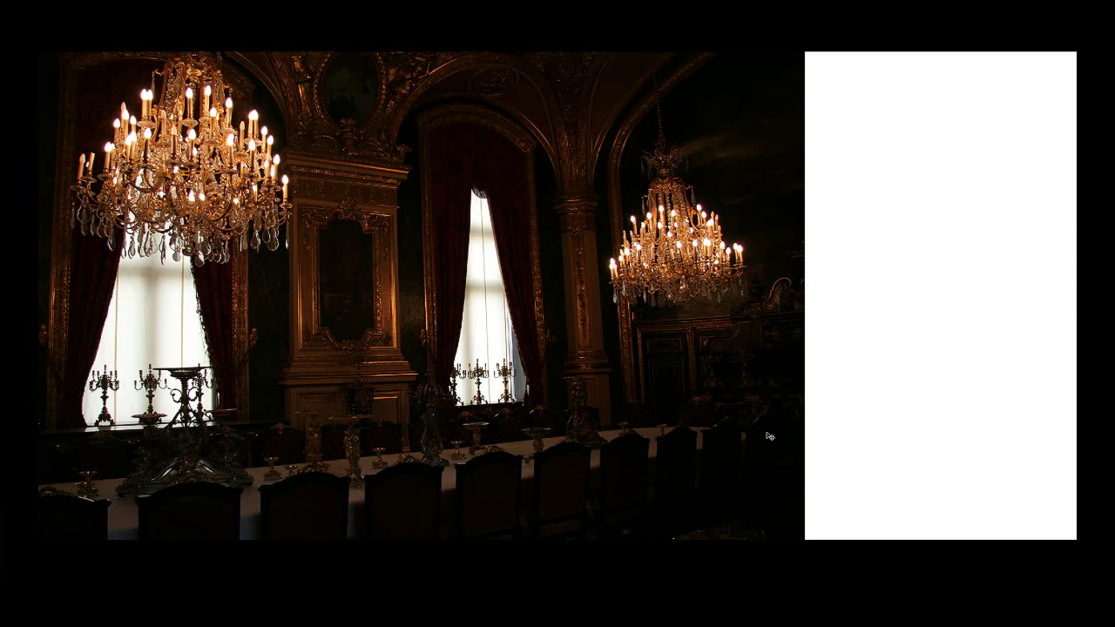
key(Tab)
click(990, 490)
key(Tab)
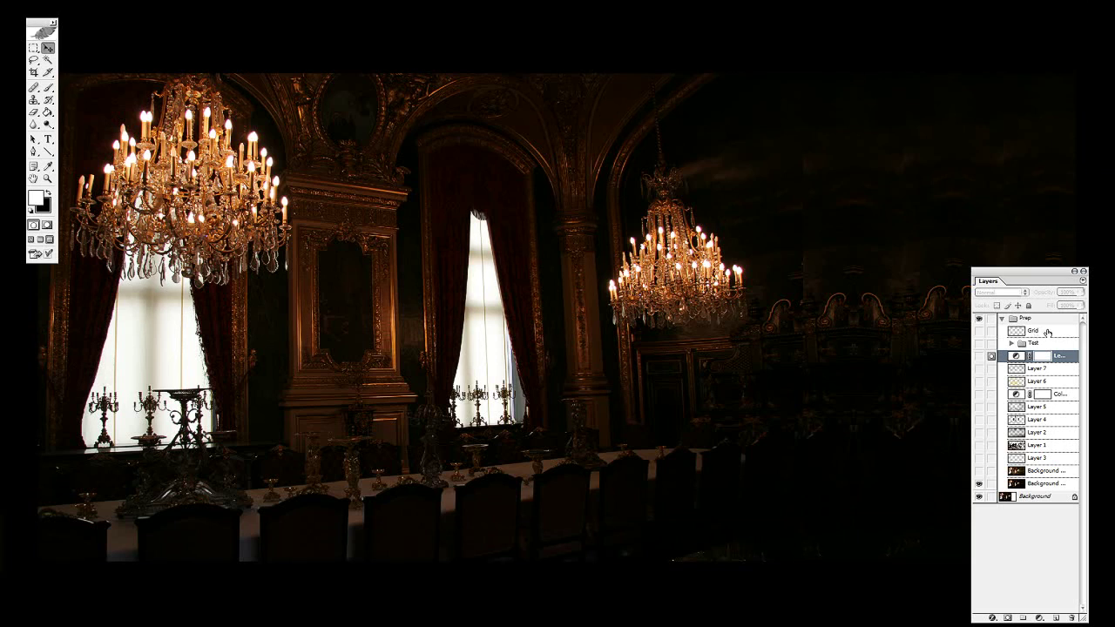
- Show the Grid layer over the extended room photo and hide the panels
click(1036, 332)
click(980, 331)
key(Tab)
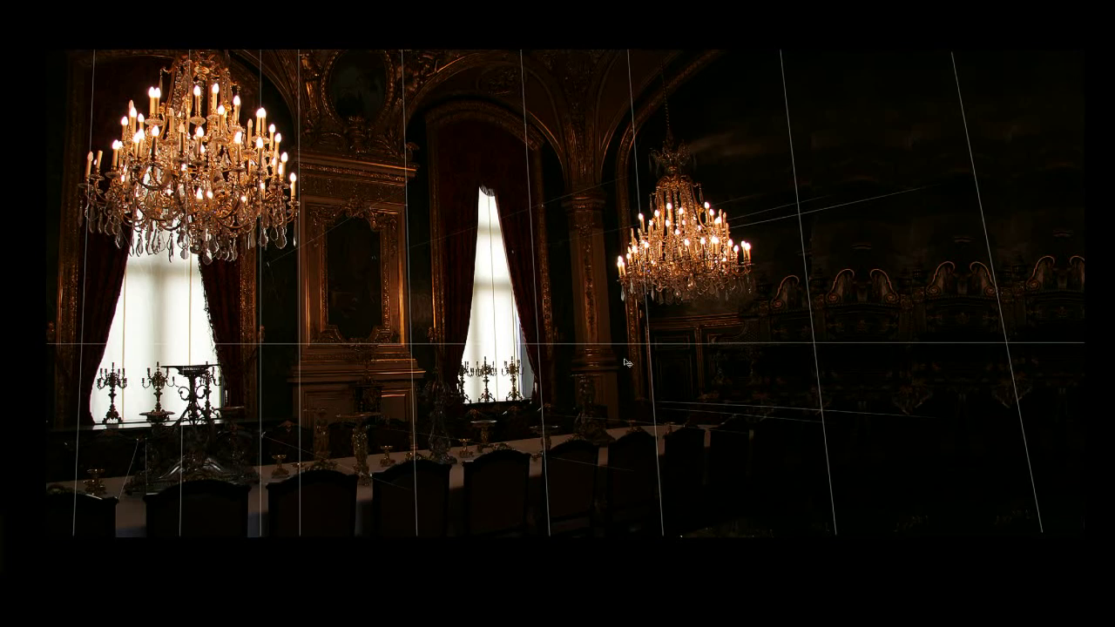
- Examine how the perspective grid lines up with the horizon, windows, columns, table and extended wall of the room
key(r)
click(334, 326)
drag(592, 398, 530, 351)
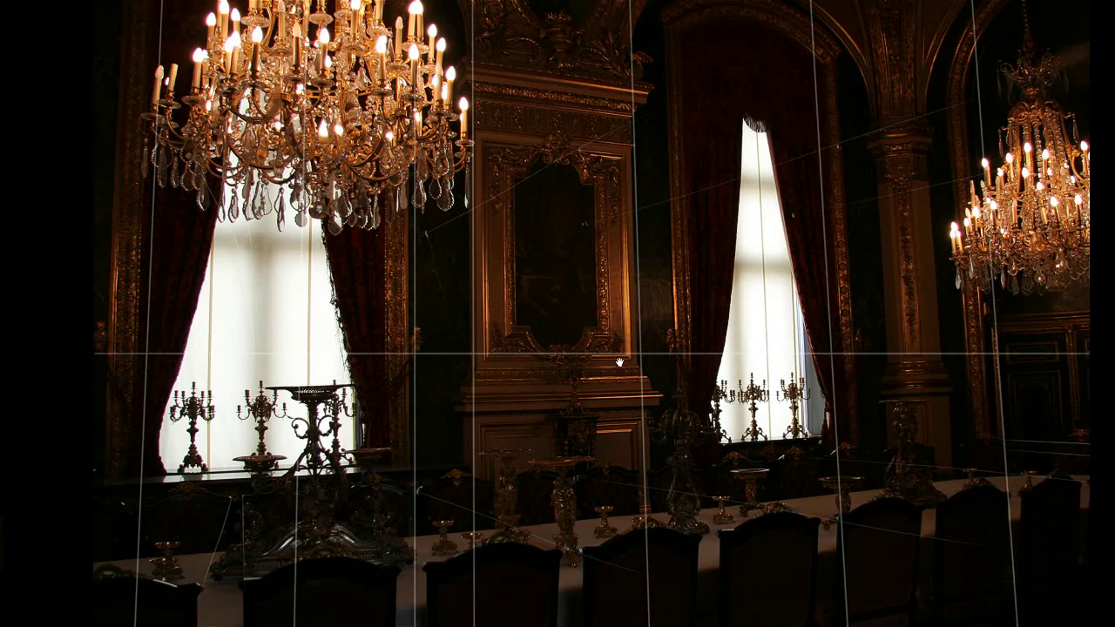
key(ctrl+minus)
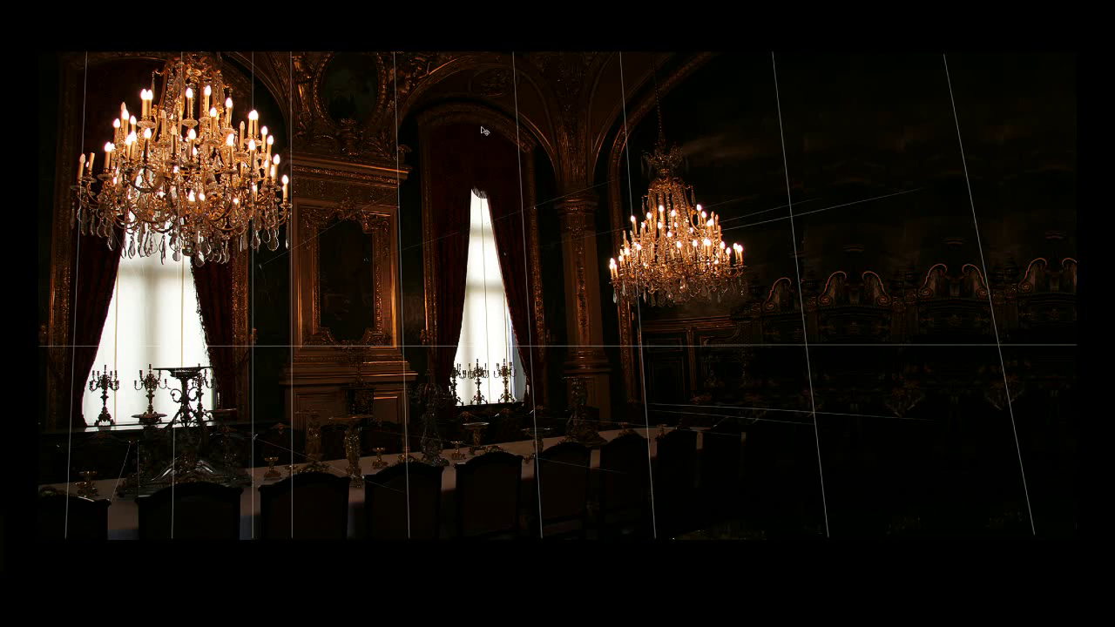
ctrl+click(591, 207)
drag(803, 171, 657, 292)
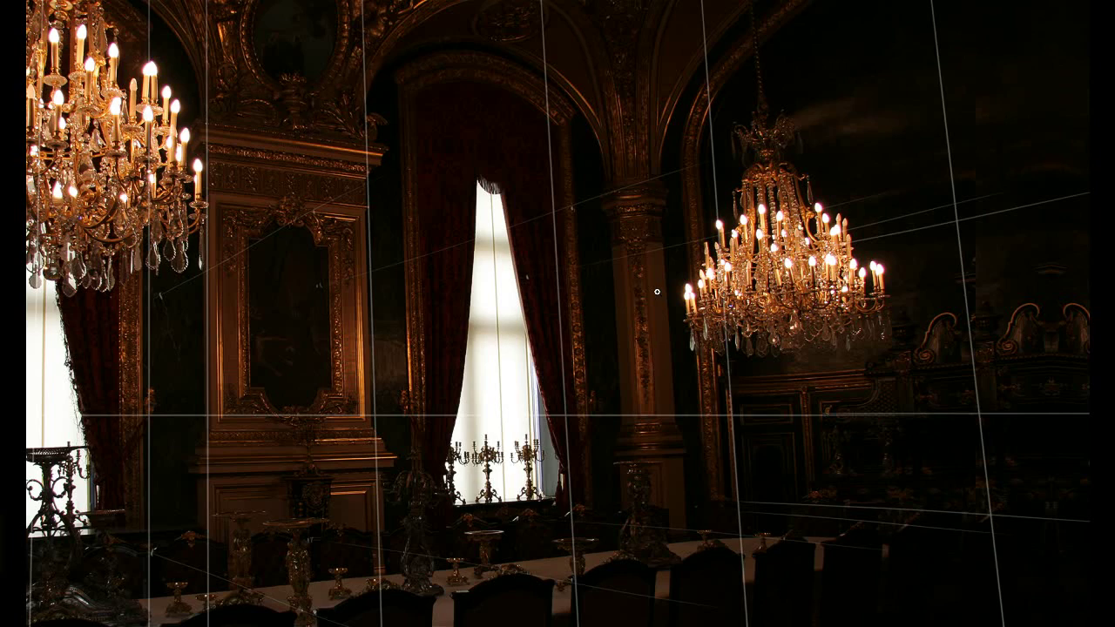
drag(444, 410, 696, 416)
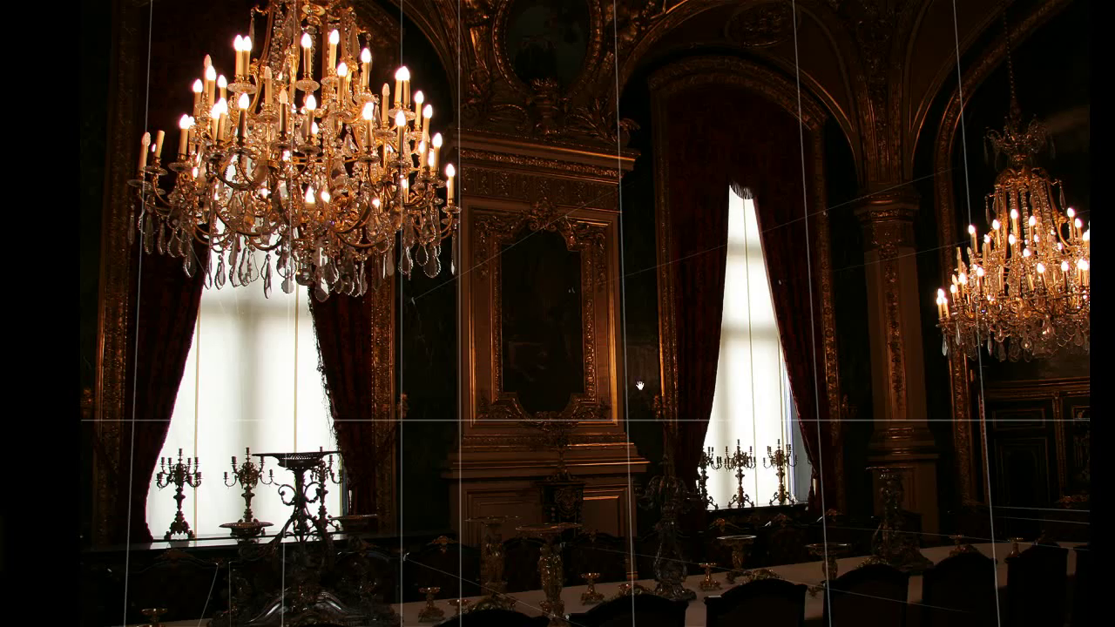
key(ctrl+0)
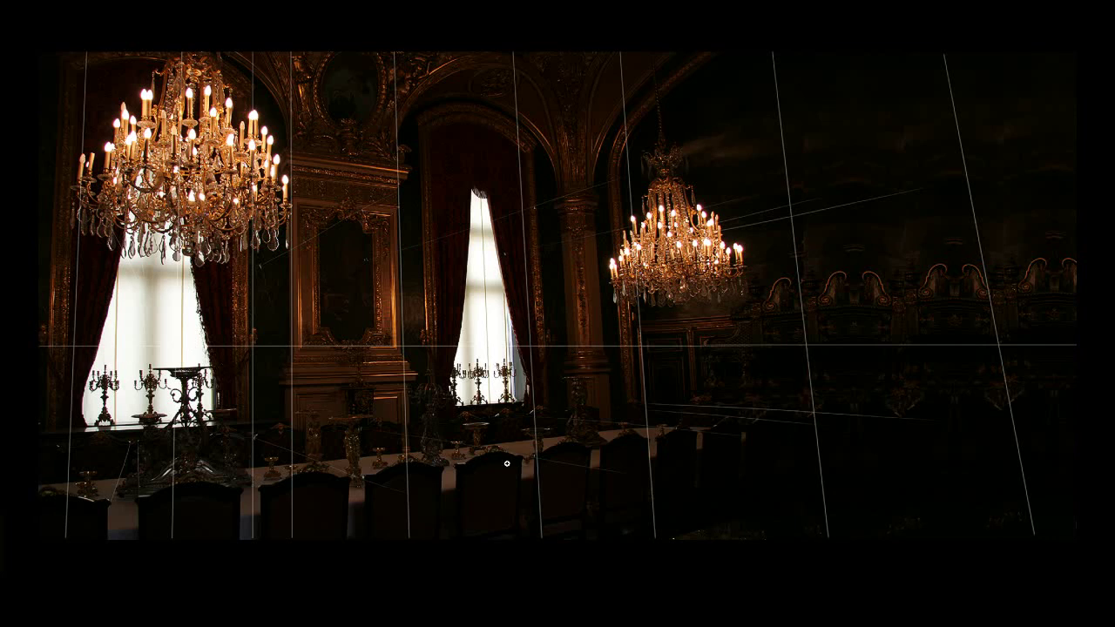
scroll(507, 463, up, 3)
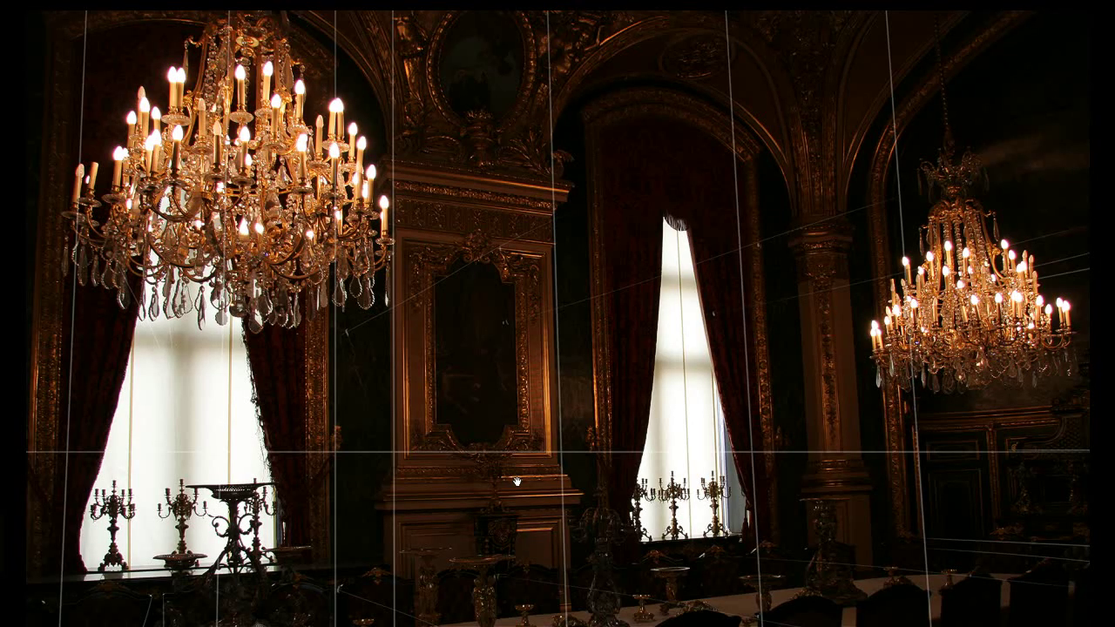
drag(517, 481, 495, 528)
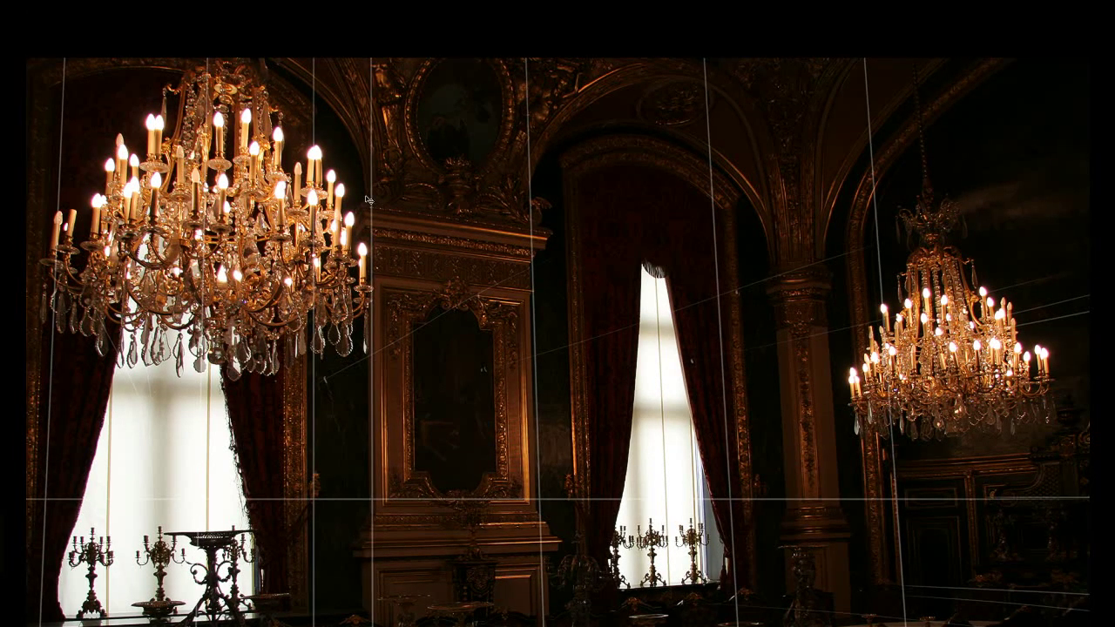
drag(566, 578, 591, 339)
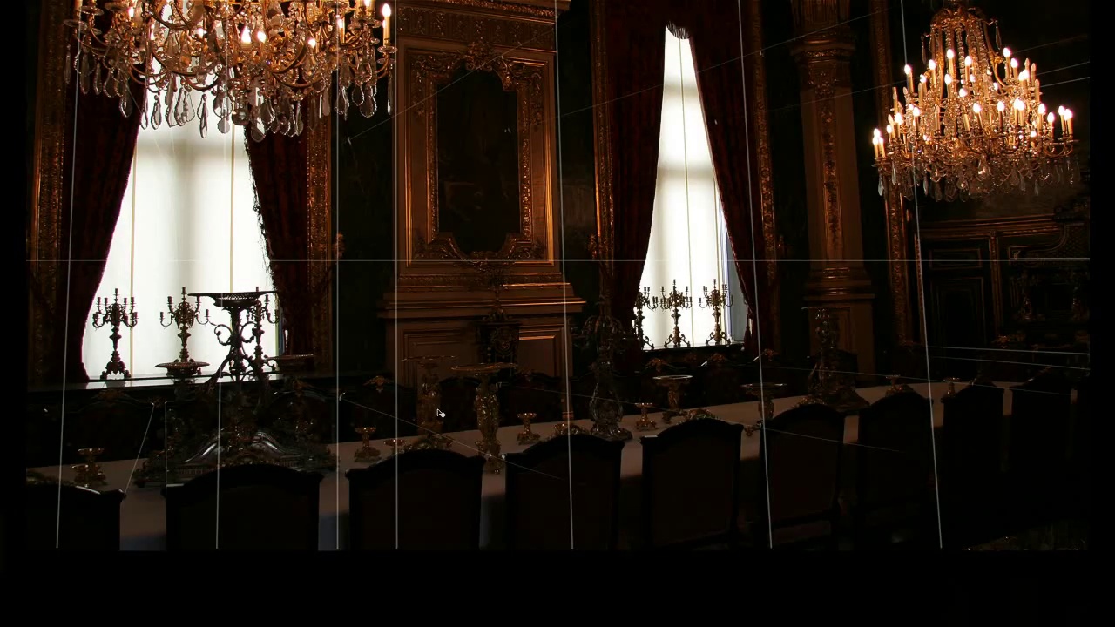
drag(861, 366, 558, 387)
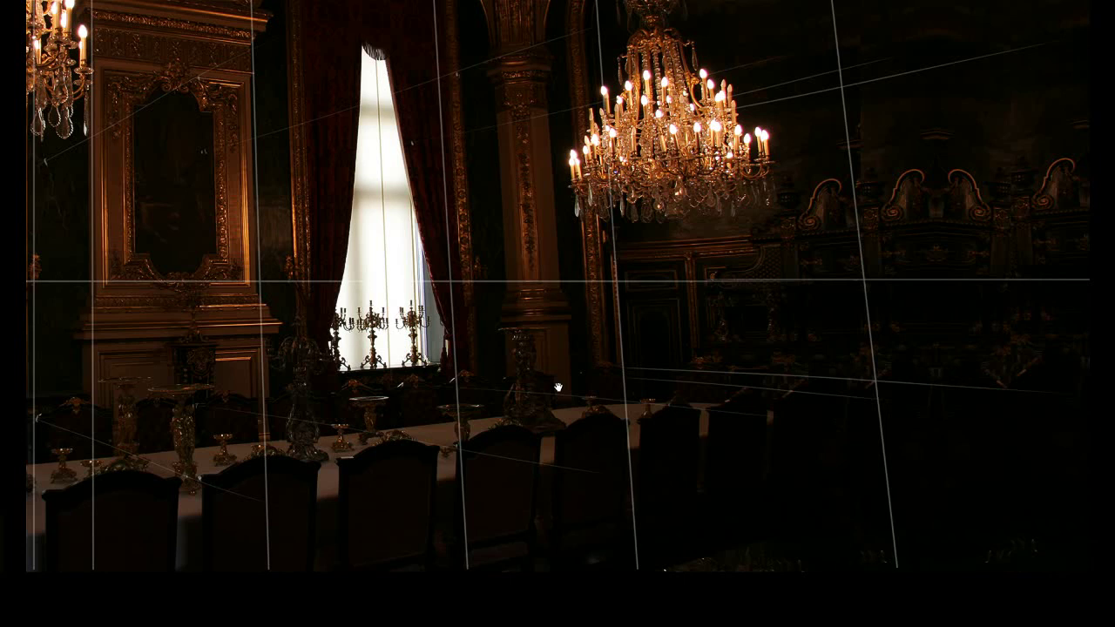
drag(652, 375, 556, 379)
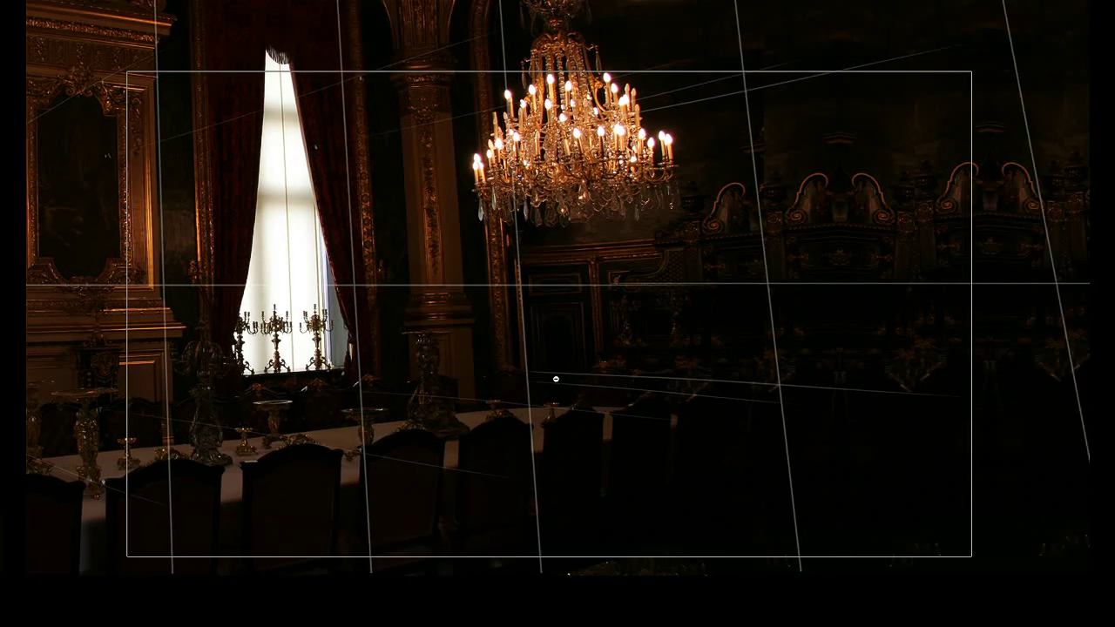